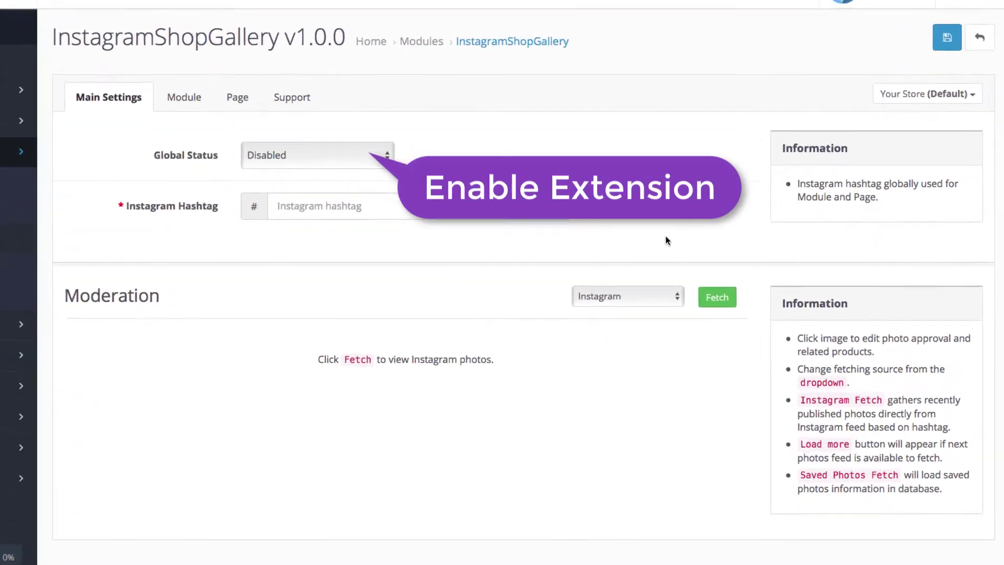
Step: Enable InstagramShopGallery globally and fetch Instagram photos for the hashtag iphone
{"action": "left_click", "coordinate": [348, 155]}
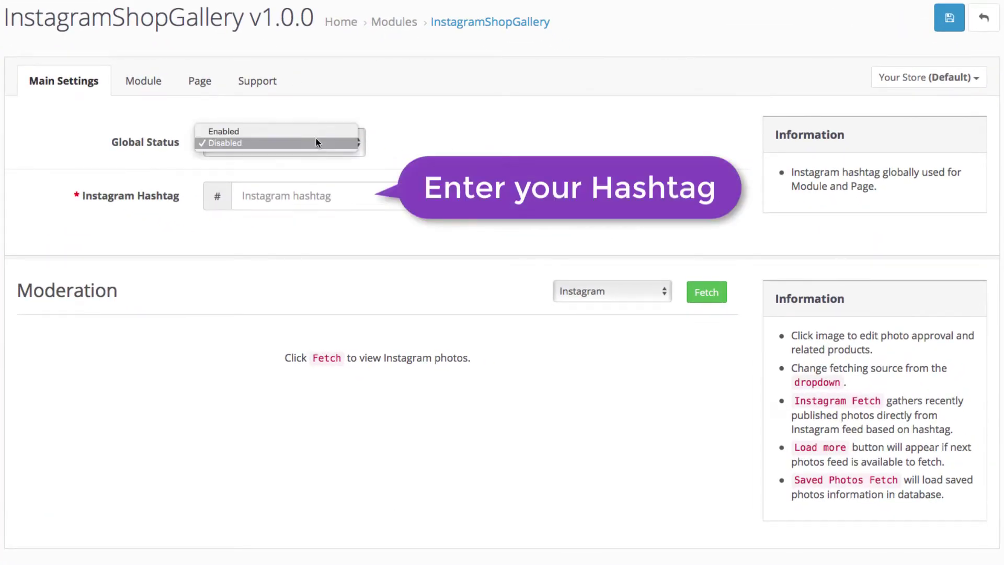
{"action": "left_click", "coordinate": [314, 131]}
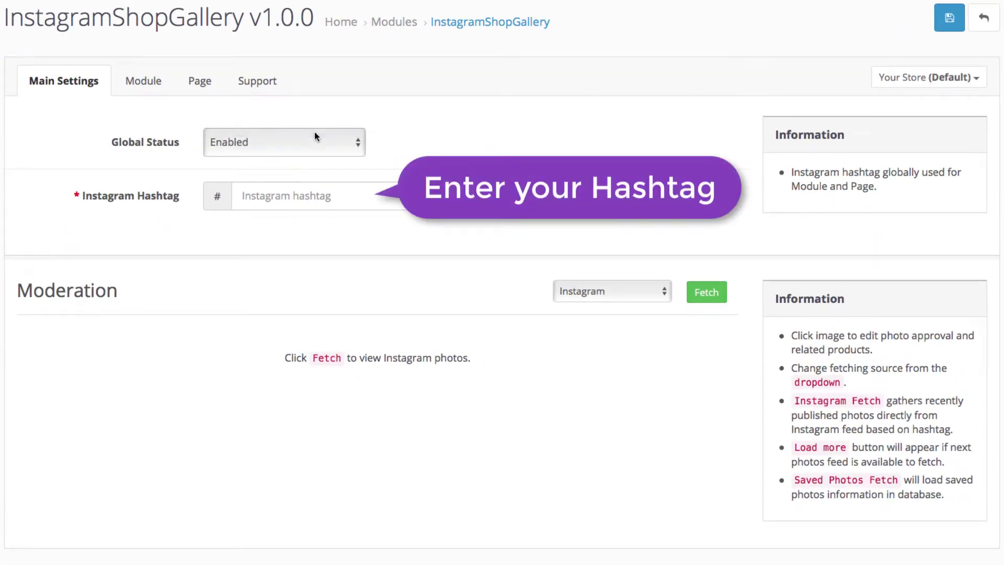
{"action": "left_click", "coordinate": [313, 195]}
{"action": "type", "text": "iphone"}
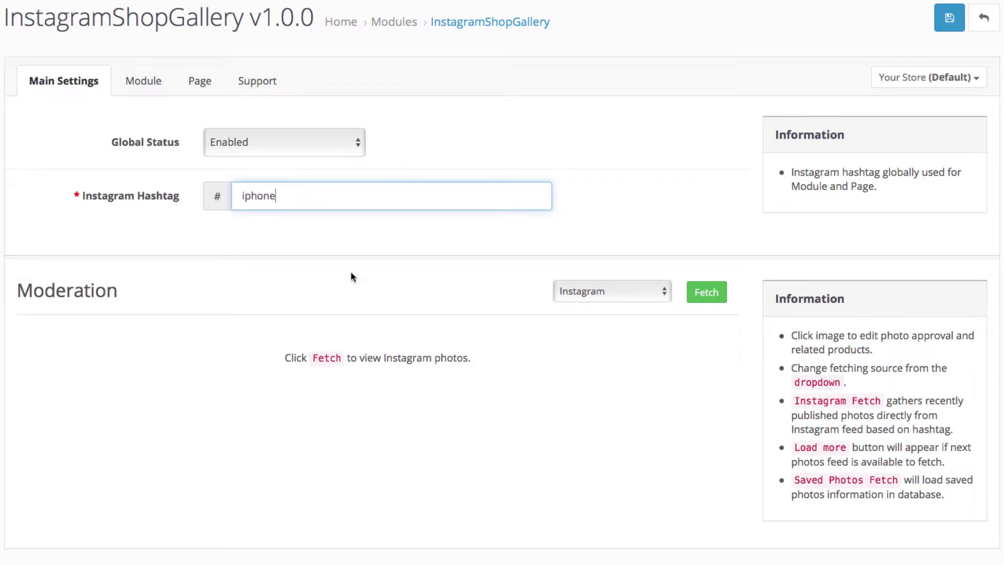
{"action": "key", "text": "Return"}
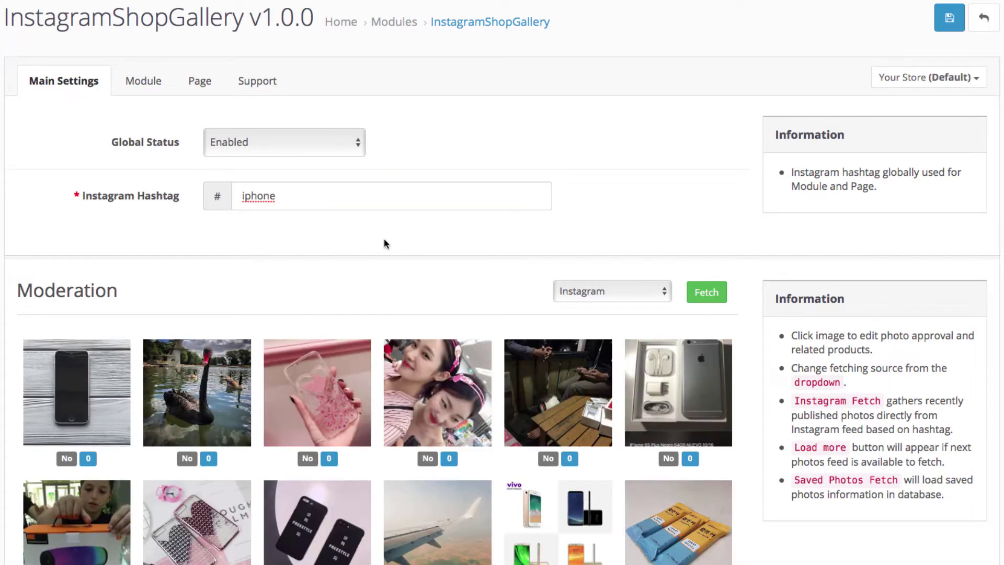
{"action": "scroll", "coordinate": [384, 240], "scroll_direction": "down", "scroll_amount": 2}
{"action": "scroll", "coordinate": [384, 244], "scroll_direction": "down", "scroll_amount": 4}
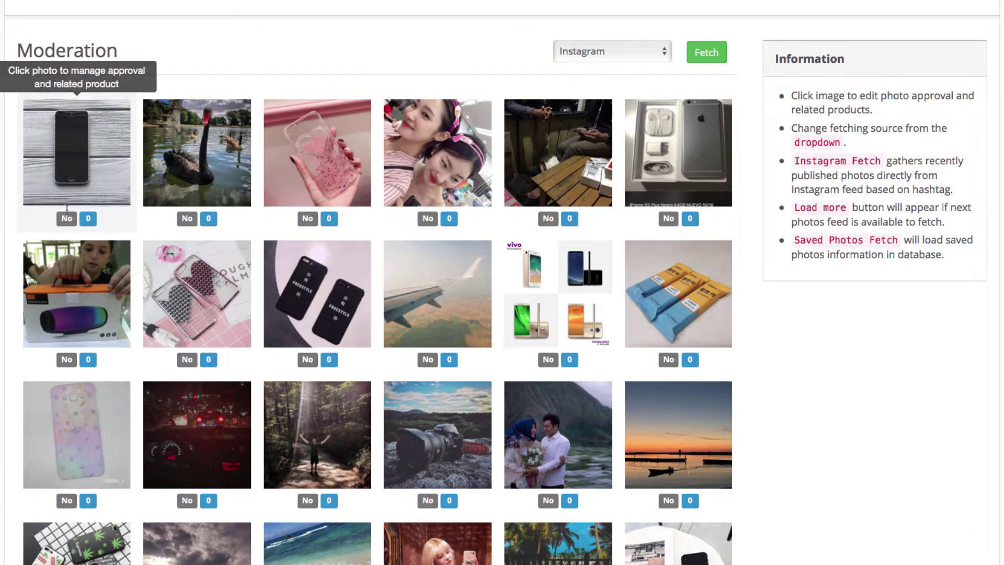
Step: Approve the first phone photo, tag it with the iPhone product, and save it
{"action": "left_click", "coordinate": [93, 177]}
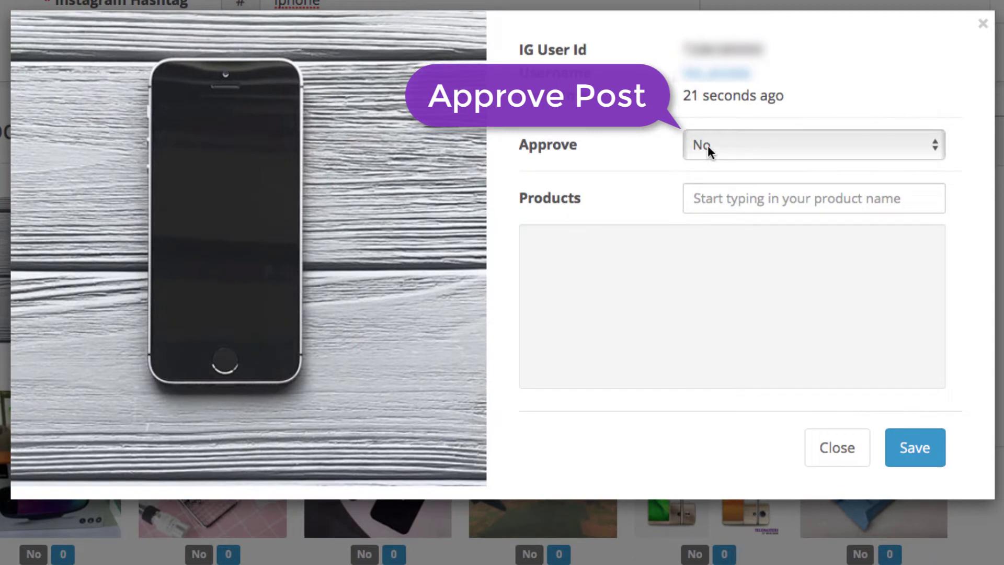
{"action": "left_click", "coordinate": [709, 151]}
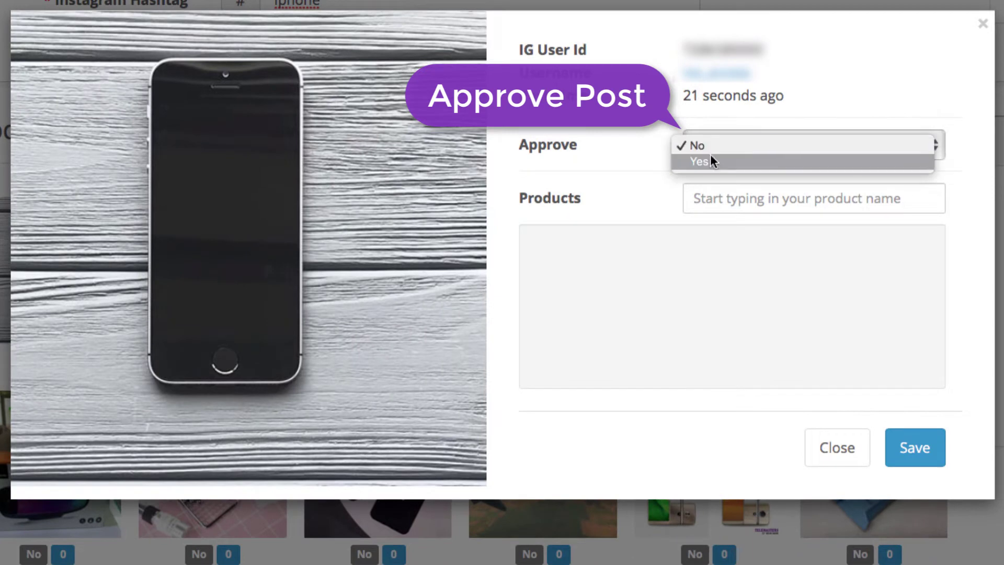
{"action": "left_click", "coordinate": [713, 158]}
{"action": "left_click", "coordinate": [728, 198]}
{"action": "type", "text": "iph"}
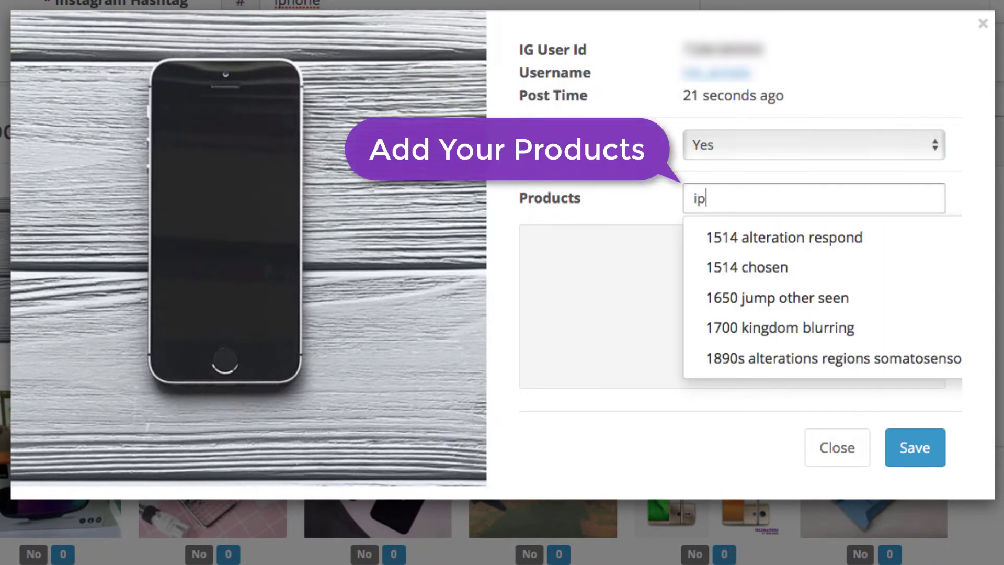
{"action": "left_click", "coordinate": [736, 236]}
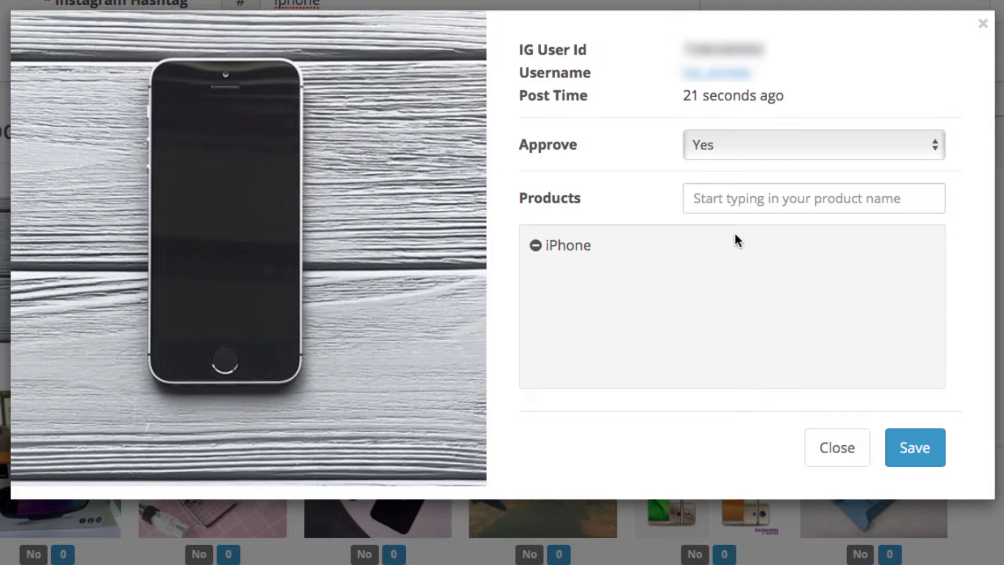
{"action": "left_click", "coordinate": [915, 448]}
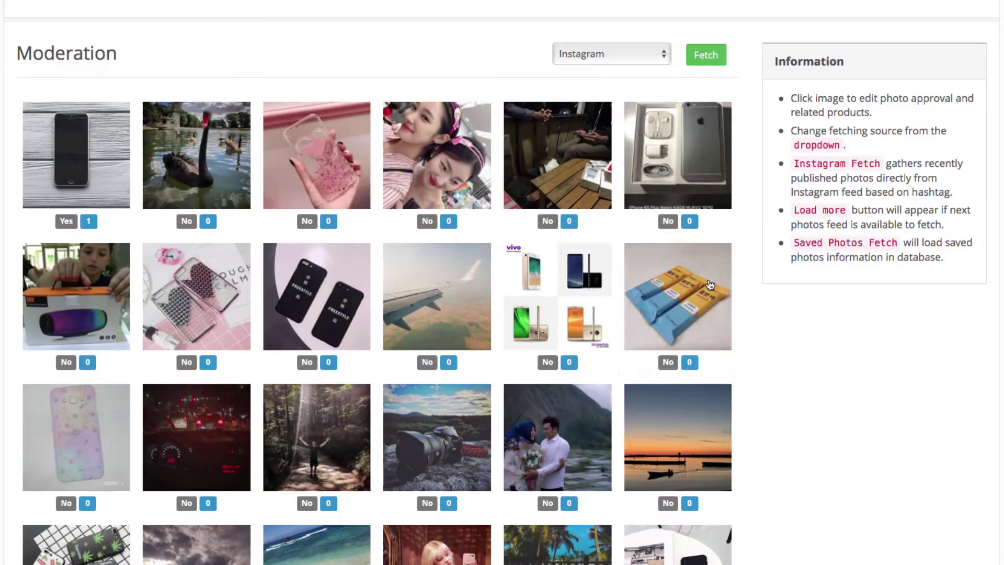
Step: Approve the iPhone comparison photo, tag it with iPhone, and save it
{"action": "scroll", "coordinate": [710, 286], "scroll_direction": "down", "scroll_amount": 4}
{"action": "scroll", "coordinate": [710, 286], "scroll_direction": "down", "scroll_amount": 2}
{"action": "left_click", "coordinate": [317, 411]}
{"action": "left_click", "coordinate": [572, 63]}
{"action": "left_click", "coordinate": [634, 101]}
{"action": "type", "text": "ip"}
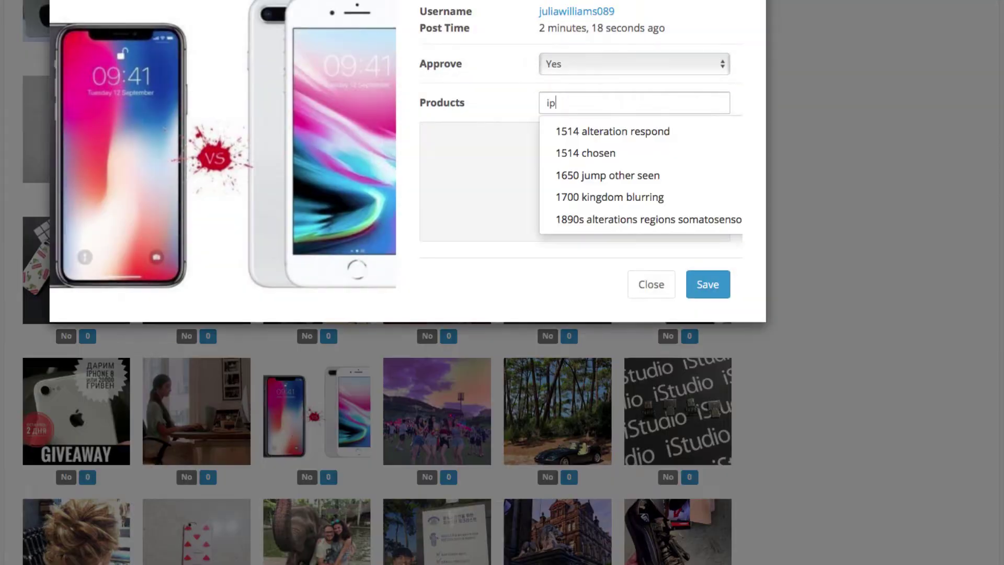
{"action": "left_click", "coordinate": [635, 128]}
{"action": "left_click", "coordinate": [708, 282]}
Step: Tag the pink-case photo with both iPhone and iPod Touch
{"action": "scroll", "coordinate": [164, 386], "scroll_direction": "down", "scroll_amount": 4}
{"action": "left_click", "coordinate": [164, 386]}
{"action": "left_click", "coordinate": [560, 103]}
{"action": "type", "text": "iph"}
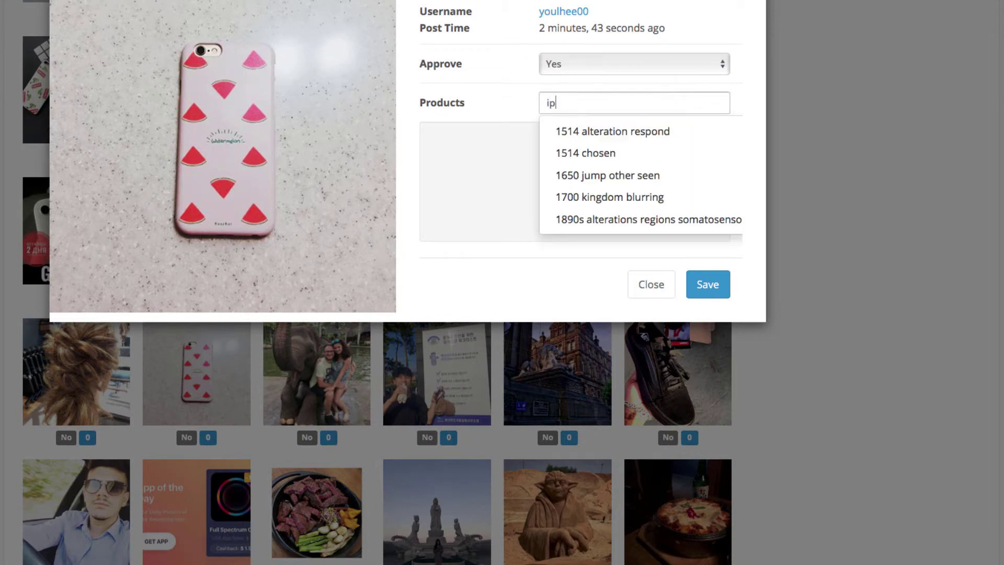
{"action": "left_click", "coordinate": [568, 129]}
{"action": "left_click", "coordinate": [579, 104]}
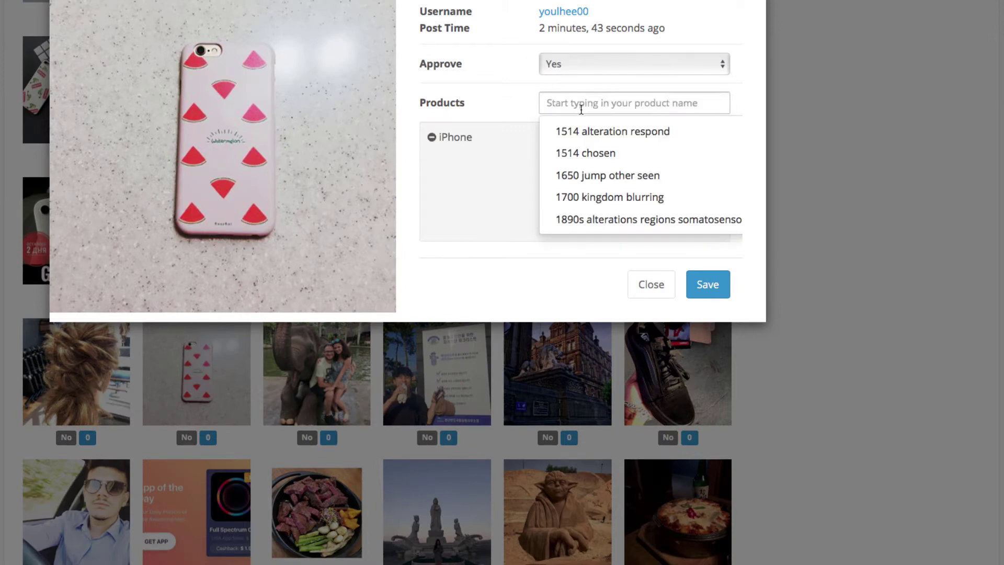
{"action": "type", "text": "ip"}
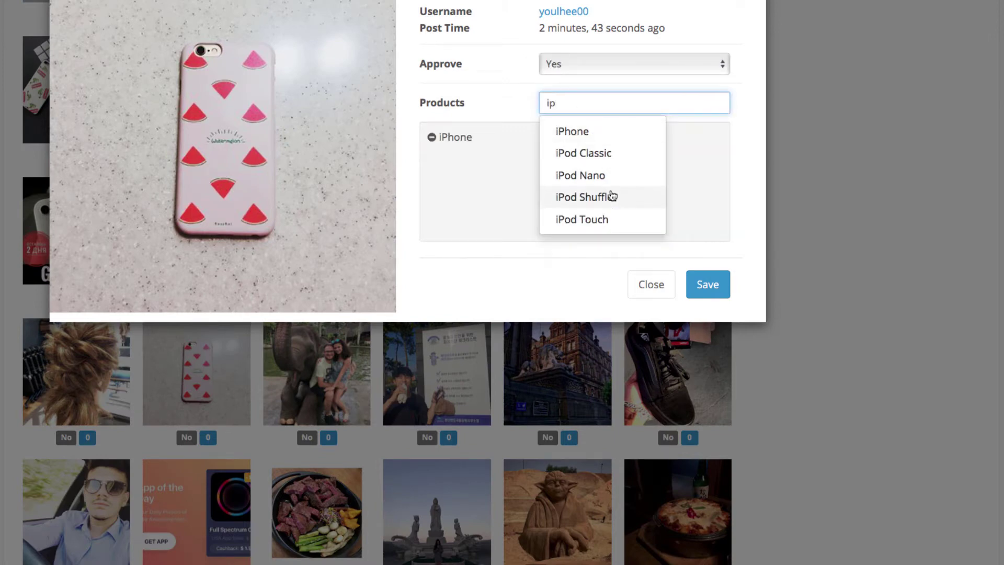
{"action": "left_click", "coordinate": [608, 219]}
Step: Save the pink-case photo's products and reload the grid from Saved Photos
{"action": "left_click", "coordinate": [704, 276]}
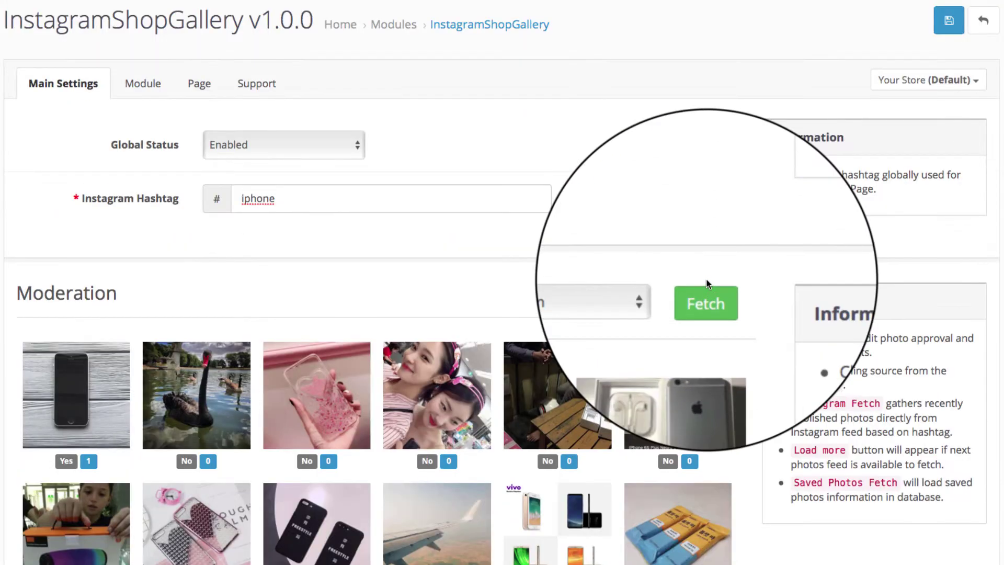
{"action": "left_click", "coordinate": [648, 291]}
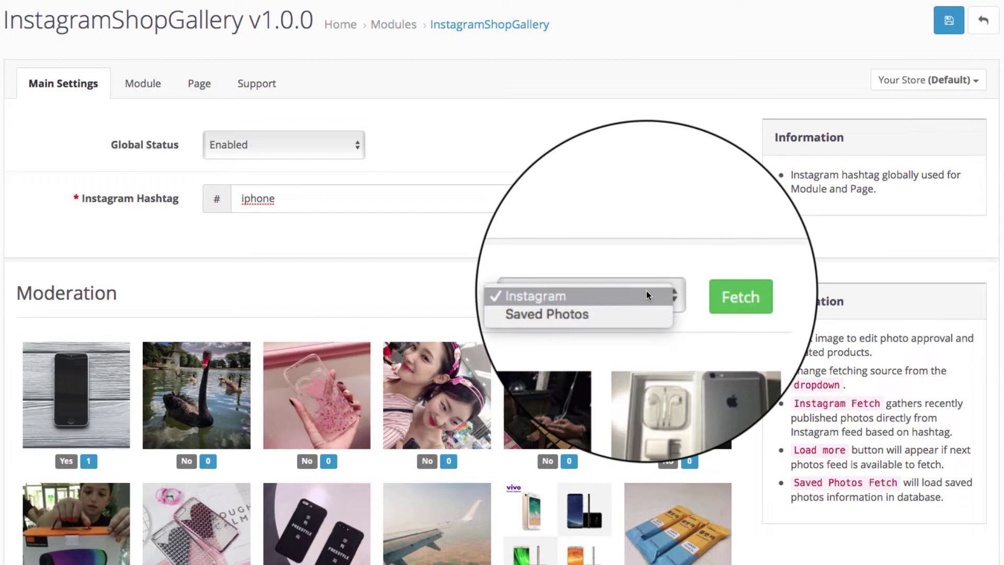
{"action": "left_click", "coordinate": [647, 308]}
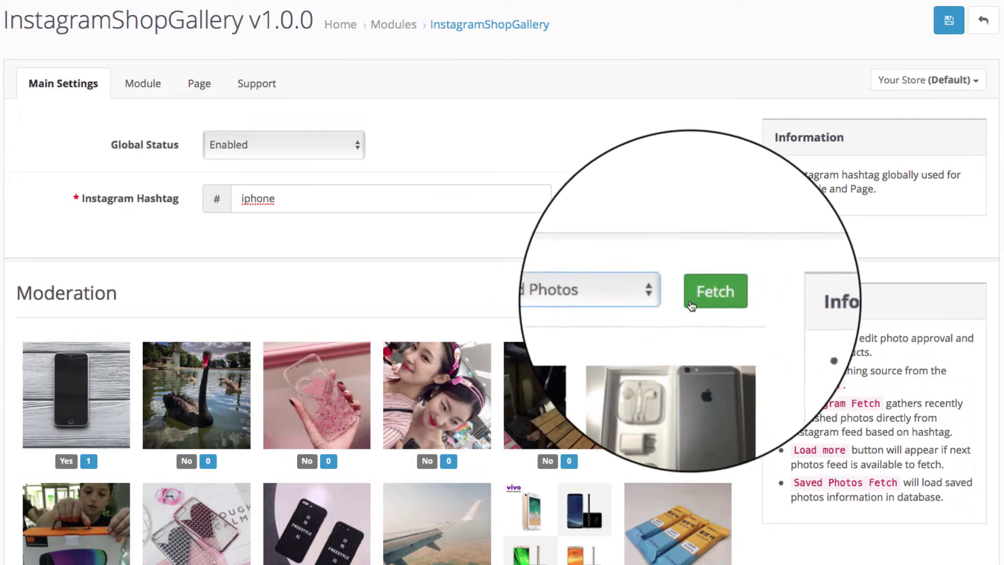
{"action": "left_click", "coordinate": [699, 299]}
{"action": "scroll", "coordinate": [699, 300], "scroll_direction": "down", "scroll_amount": 5}
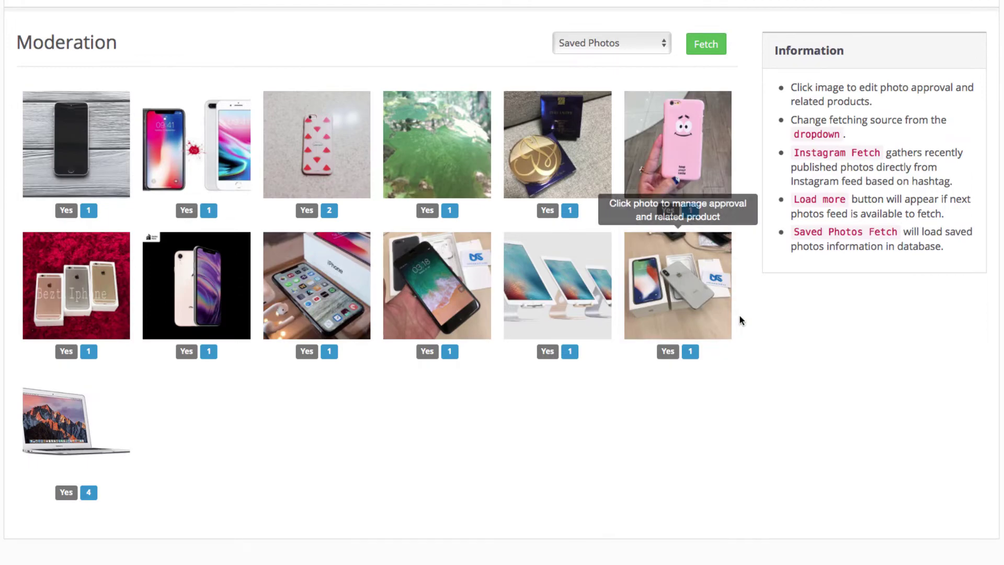
{"action": "scroll", "coordinate": [742, 314], "scroll_direction": "up", "scroll_amount": 5}
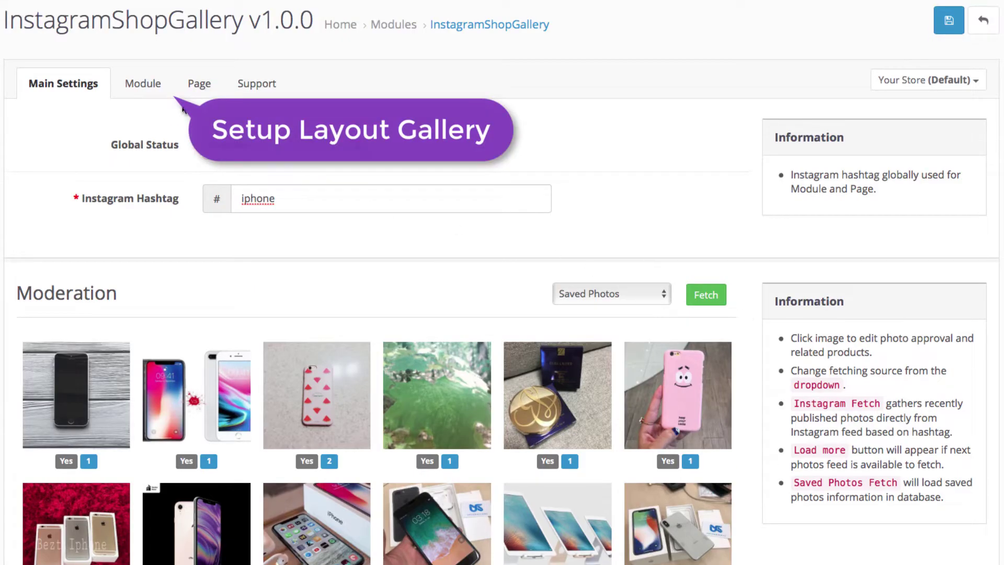
Step: Limit the homepage INSTAGRAM module to approved photos with related products
{"action": "left_click", "coordinate": [145, 83]}
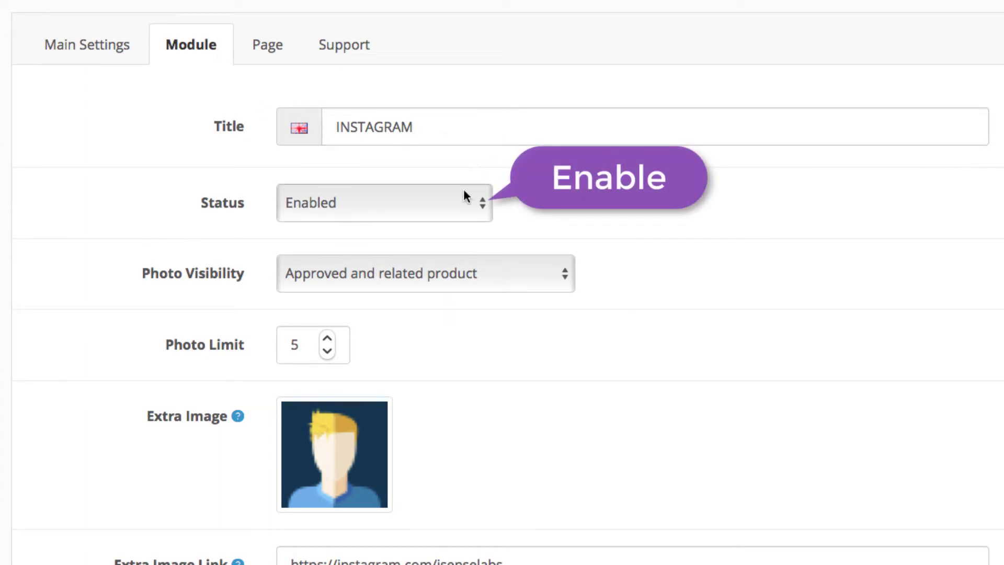
{"action": "left_click", "coordinate": [471, 273]}
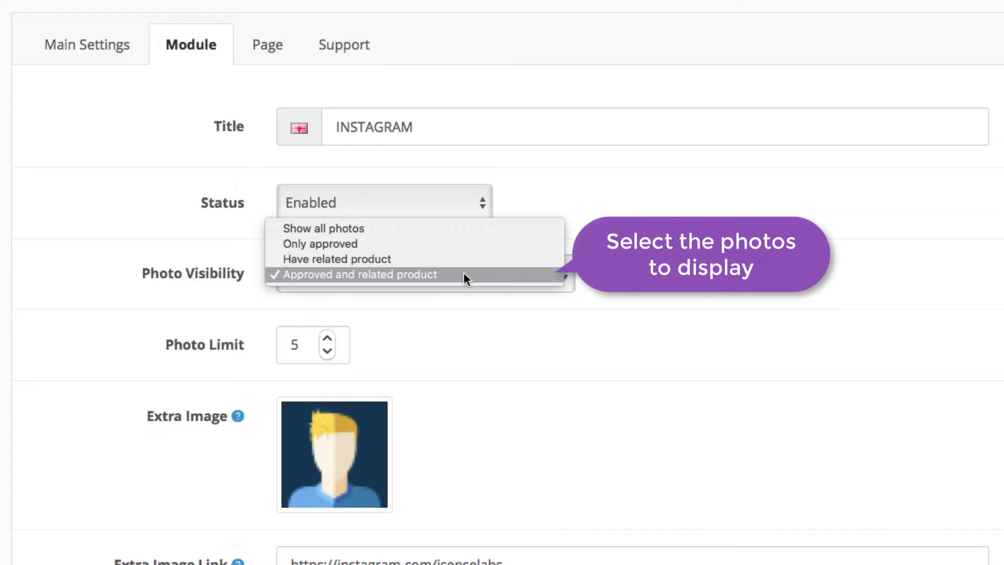
{"action": "left_click", "coordinate": [464, 274]}
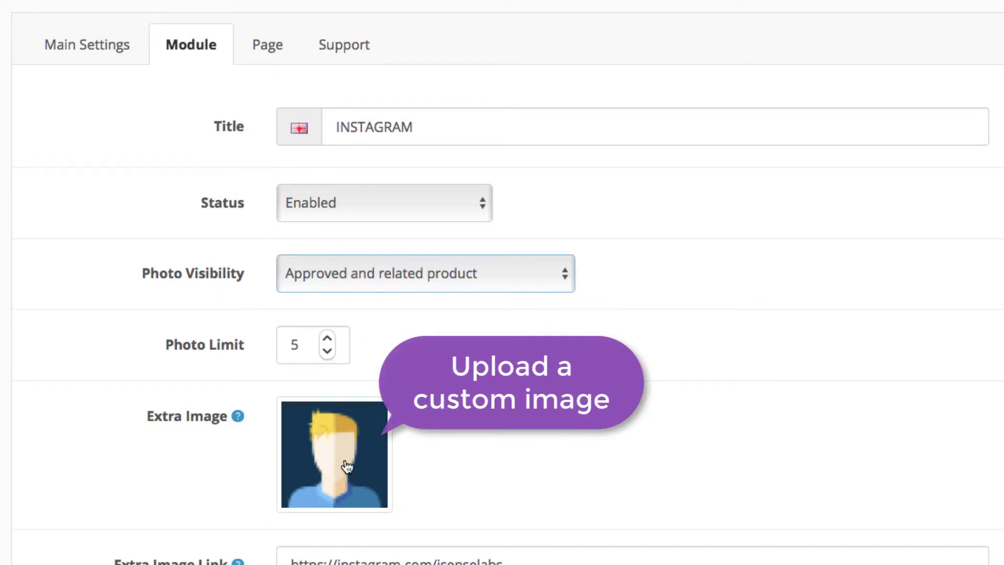
Step: Replace the module's extra image with insta (1).png
{"action": "left_click", "coordinate": [347, 466]}
{"action": "left_click", "coordinate": [449, 458]}
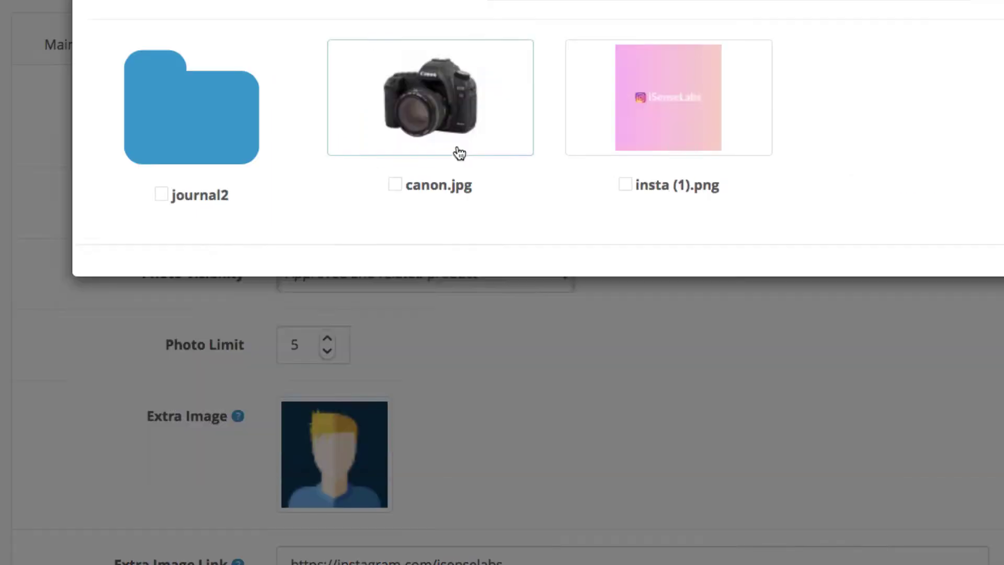
{"action": "left_click", "coordinate": [670, 183]}
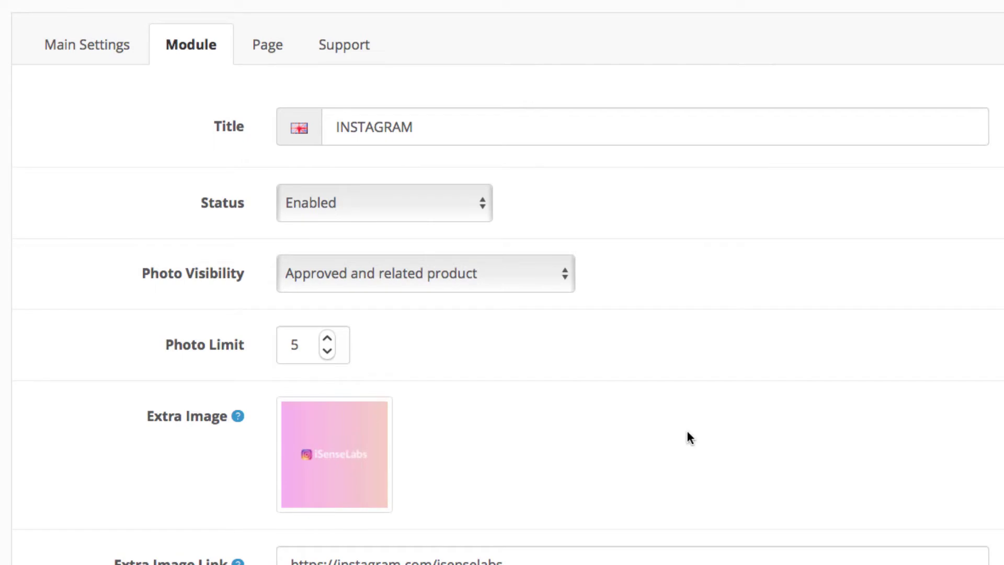
{"action": "scroll", "coordinate": [690, 435], "scroll_direction": "down", "scroll_amount": 5}
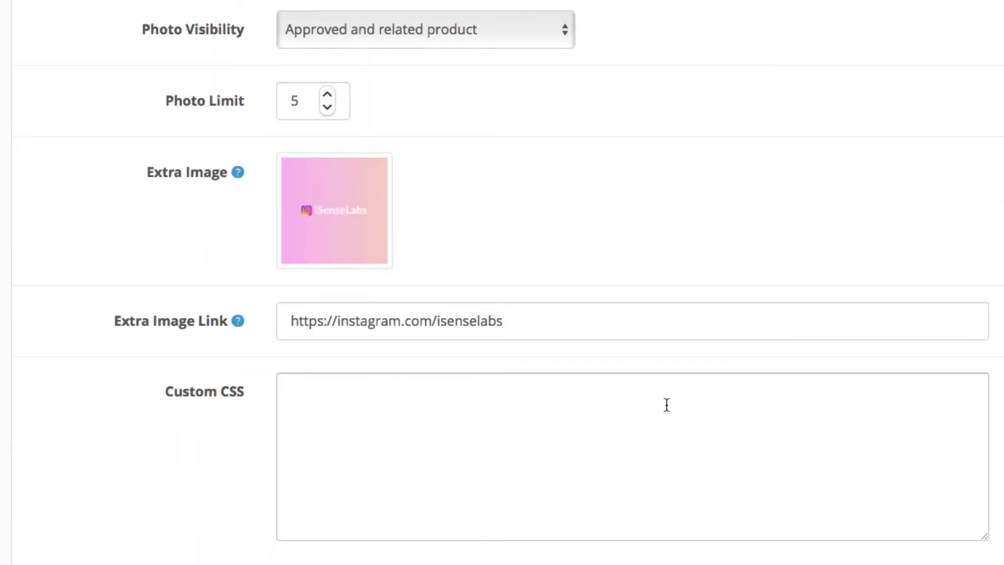
{"action": "left_click", "coordinate": [565, 324]}
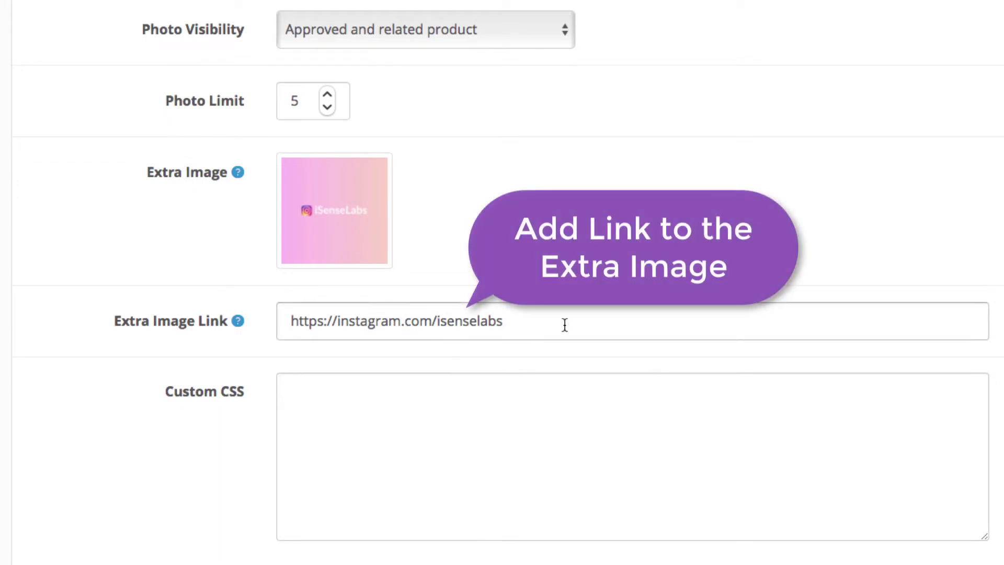
{"action": "mouse_move", "coordinate": [238, 324]}
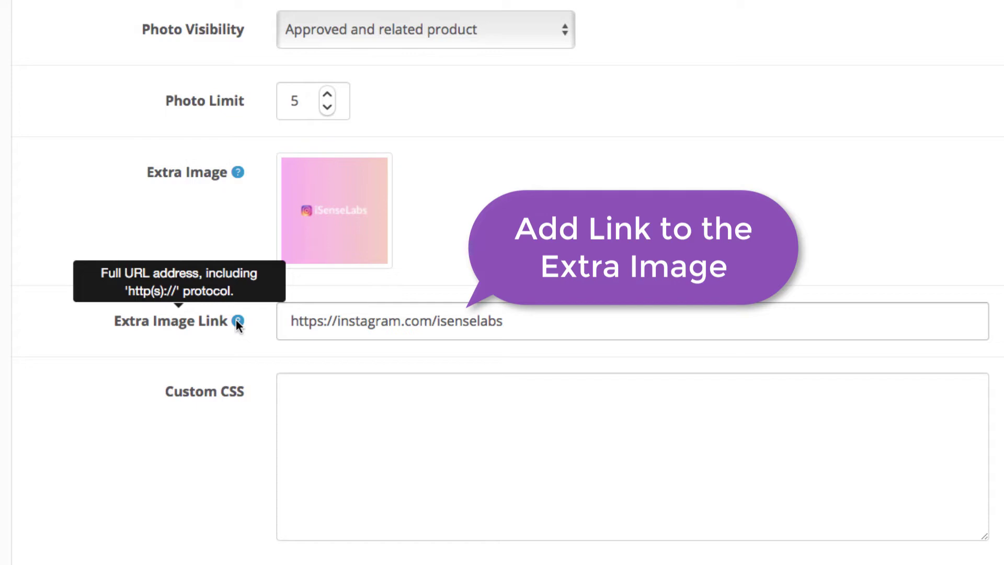
{"action": "scroll", "coordinate": [503, 442], "scroll_direction": "up", "scroll_amount": 5}
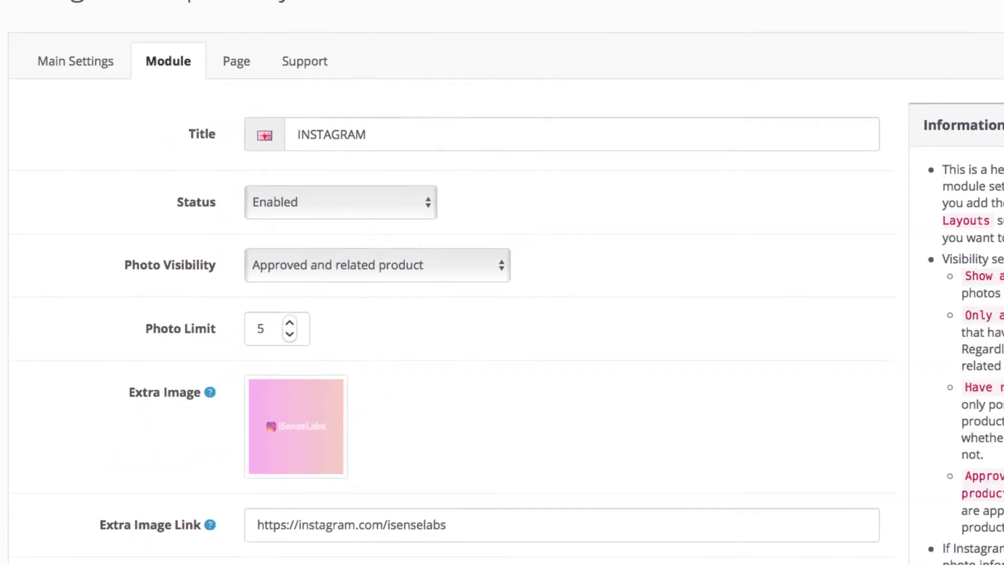
{"action": "left_click", "coordinate": [949, 19]}
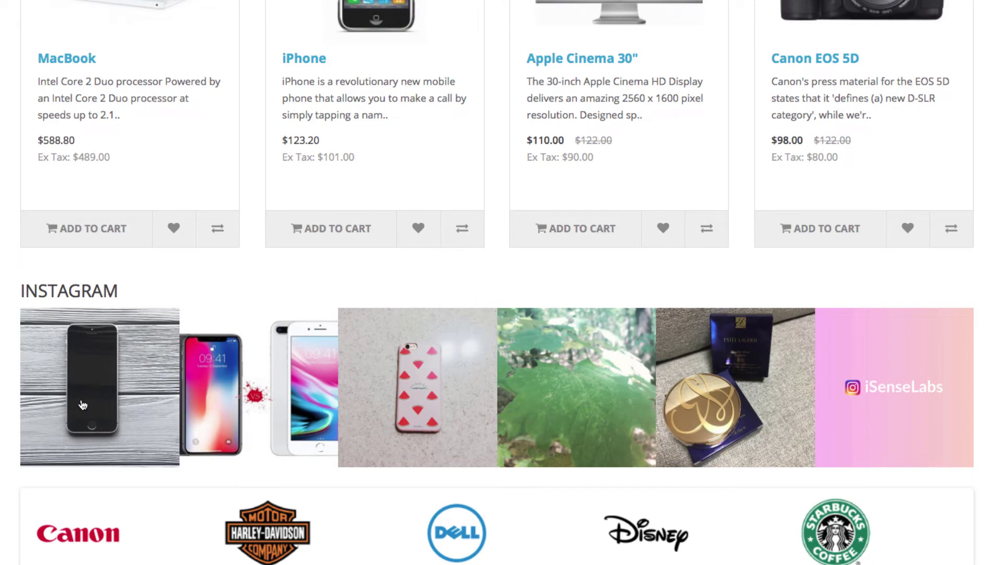
Step: Add the first Instagram post's iPhone to the cart and confirm 1 item at $123.20
{"action": "left_click", "coordinate": [82, 404]}
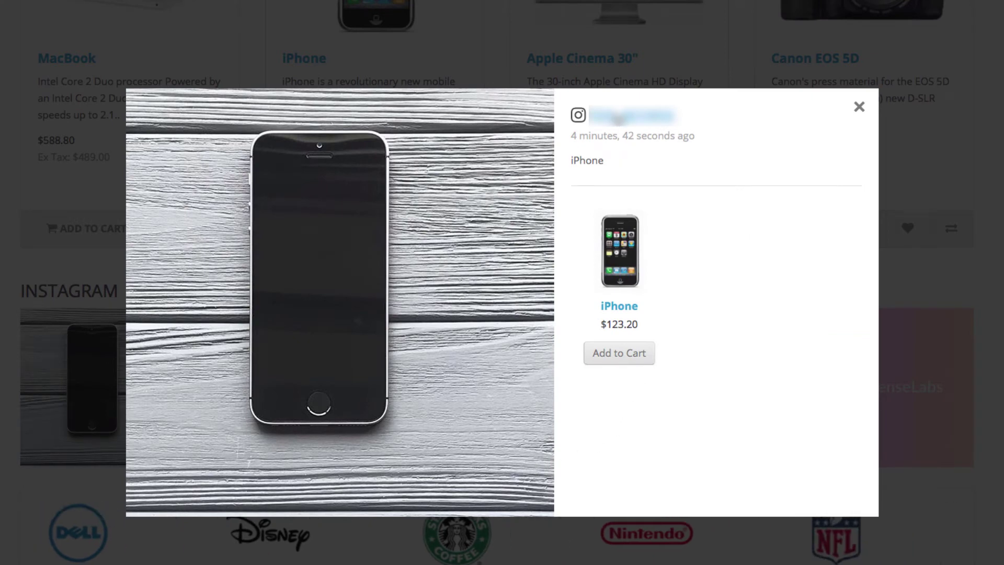
{"action": "left_click", "coordinate": [610, 351]}
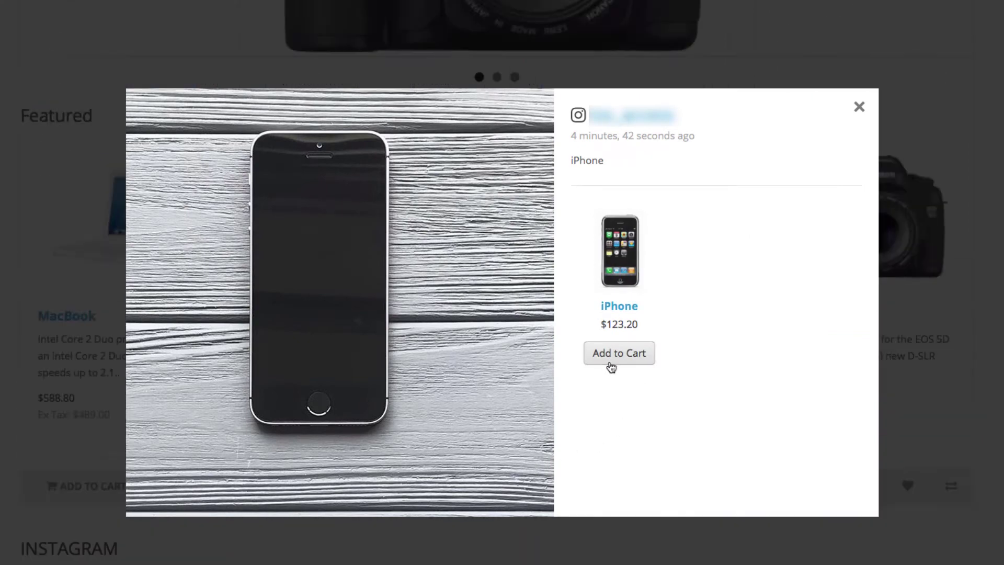
{"action": "left_click", "coordinate": [859, 108]}
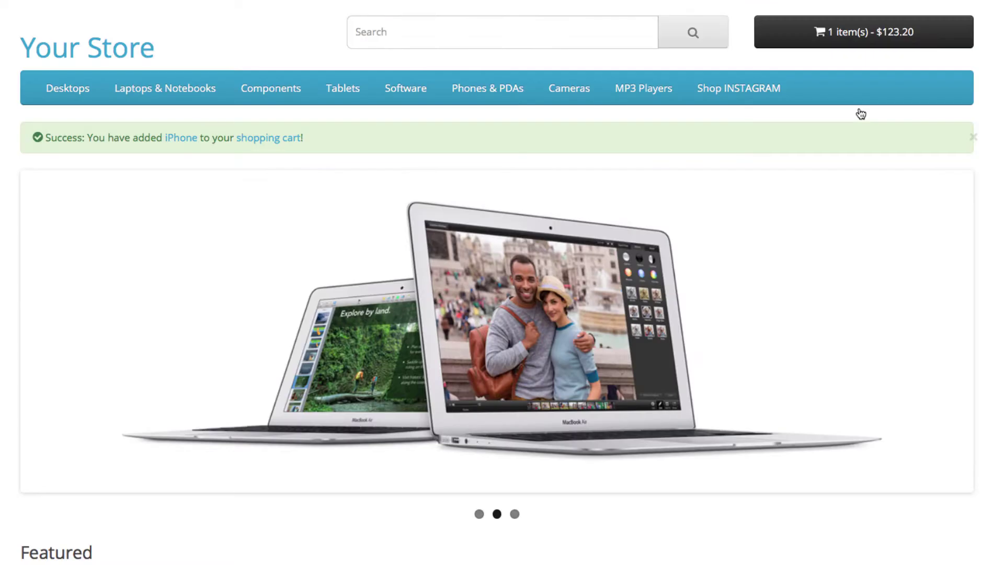
{"action": "left_click", "coordinate": [899, 45]}
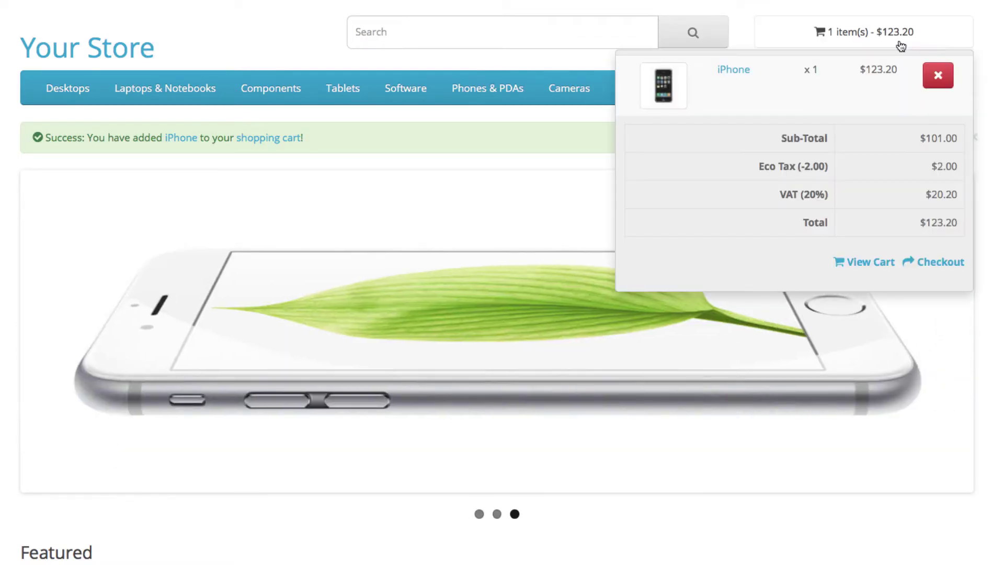
{"action": "left_click", "coordinate": [900, 41]}
Step: View the watermelon phone-case post's products, then follow the iSenseLabs tile's link
{"action": "scroll", "coordinate": [953, 327], "scroll_direction": "down", "scroll_amount": 12}
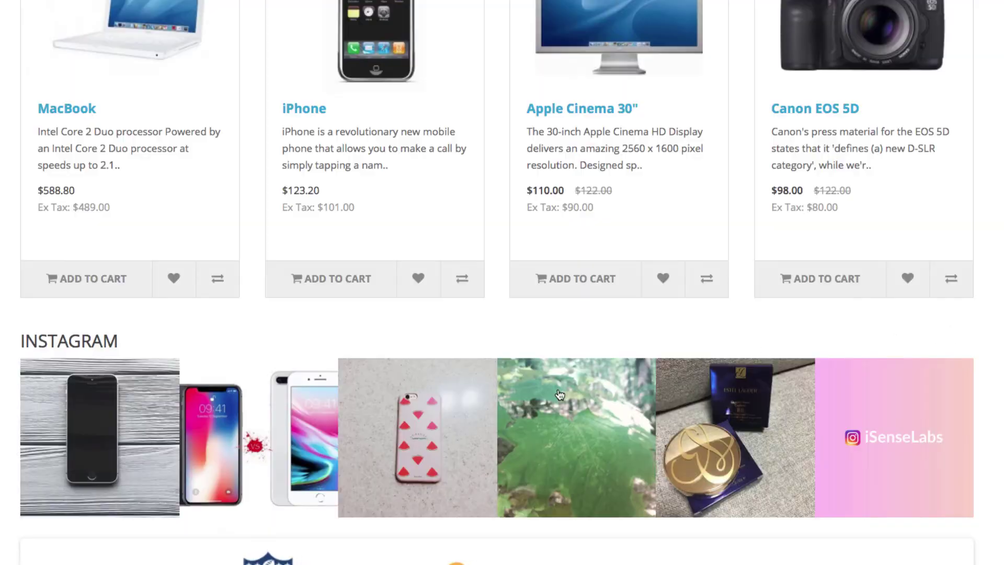
{"action": "left_click", "coordinate": [445, 438]}
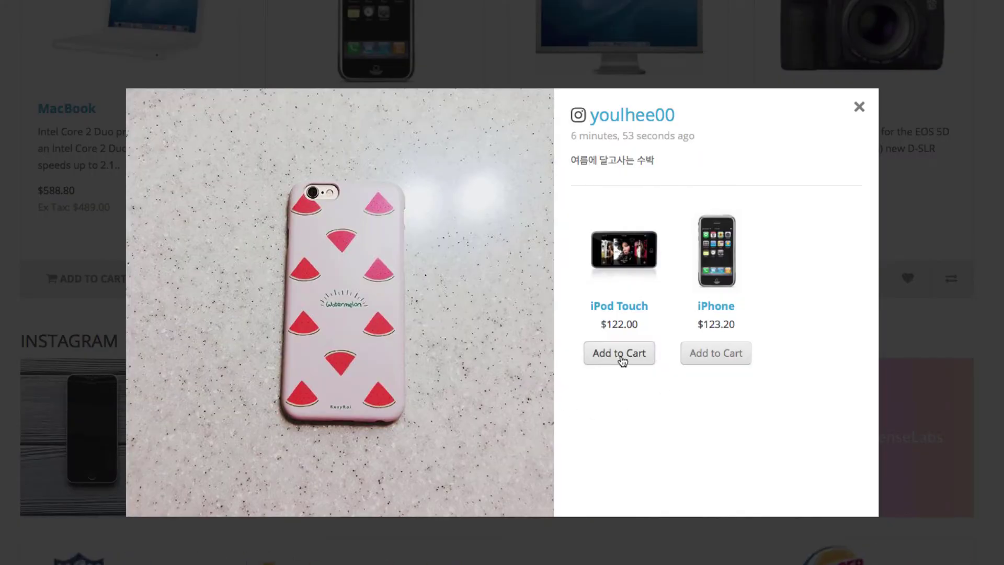
{"action": "left_click", "coordinate": [859, 107]}
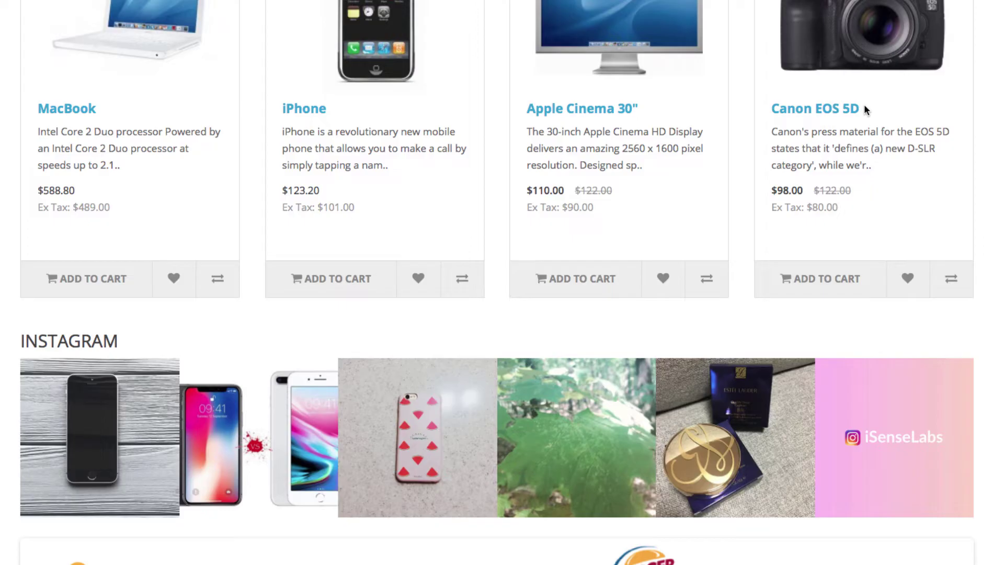
{"action": "left_click", "coordinate": [899, 477]}
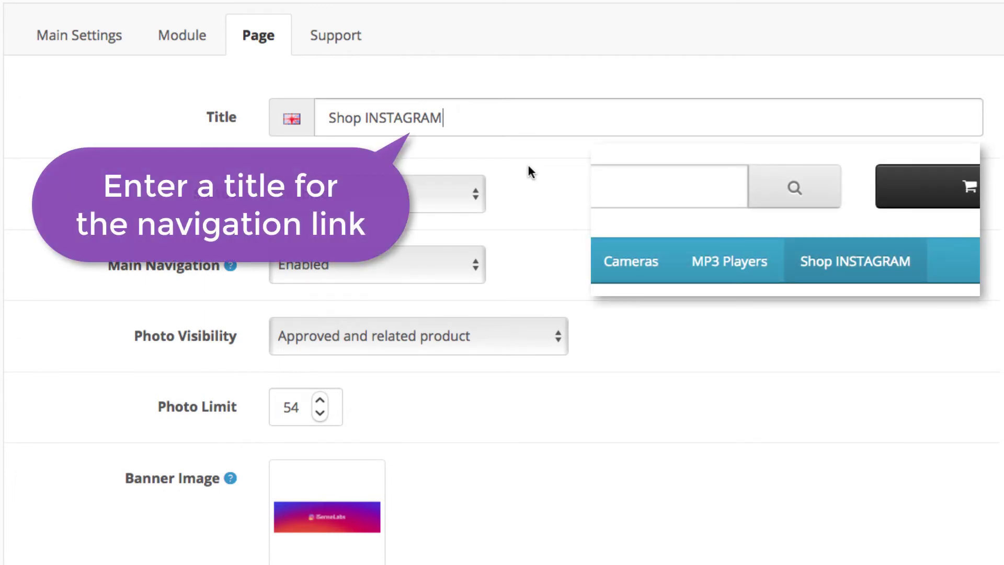
Step: Keep the page and Main Navigation enabled, showing approved photos with related products
{"action": "left_click", "coordinate": [426, 196]}
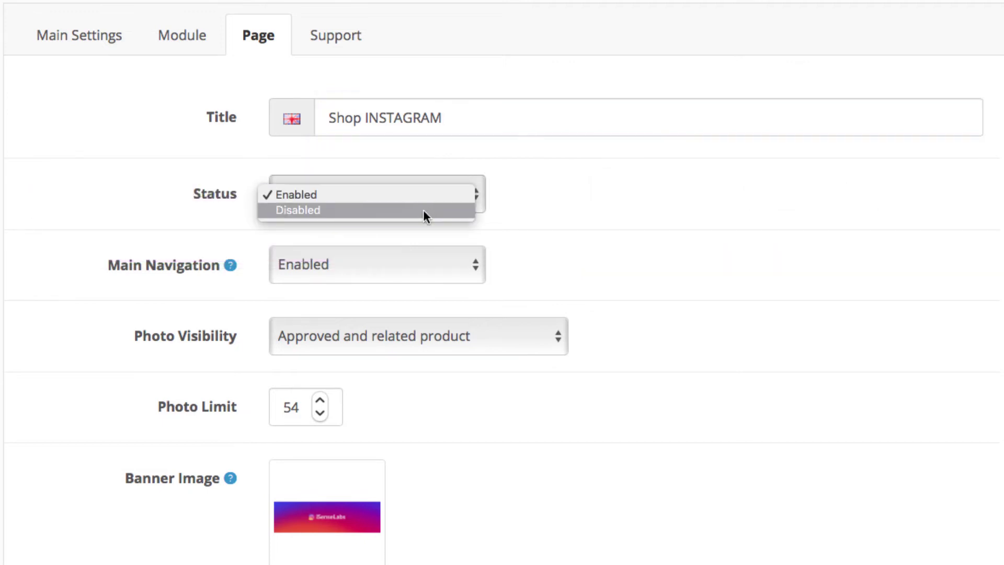
{"action": "left_click", "coordinate": [427, 194]}
{"action": "left_click", "coordinate": [431, 265]}
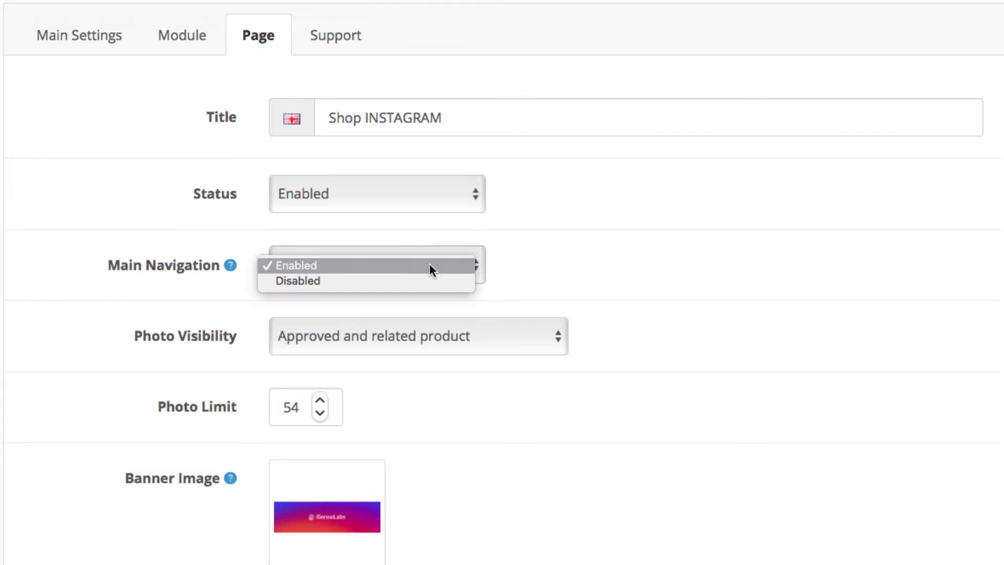
{"action": "left_click", "coordinate": [427, 267]}
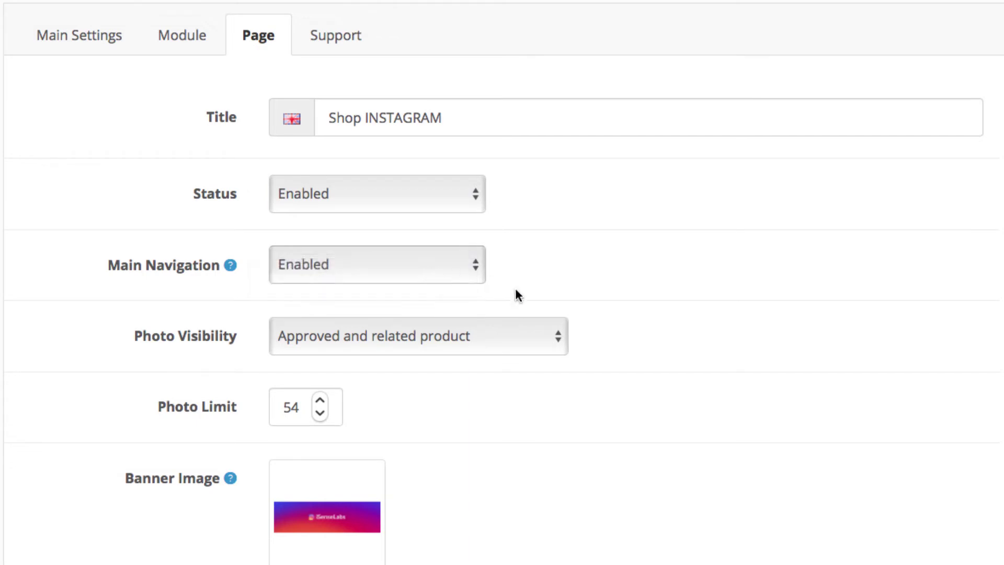
{"action": "left_click", "coordinate": [511, 341]}
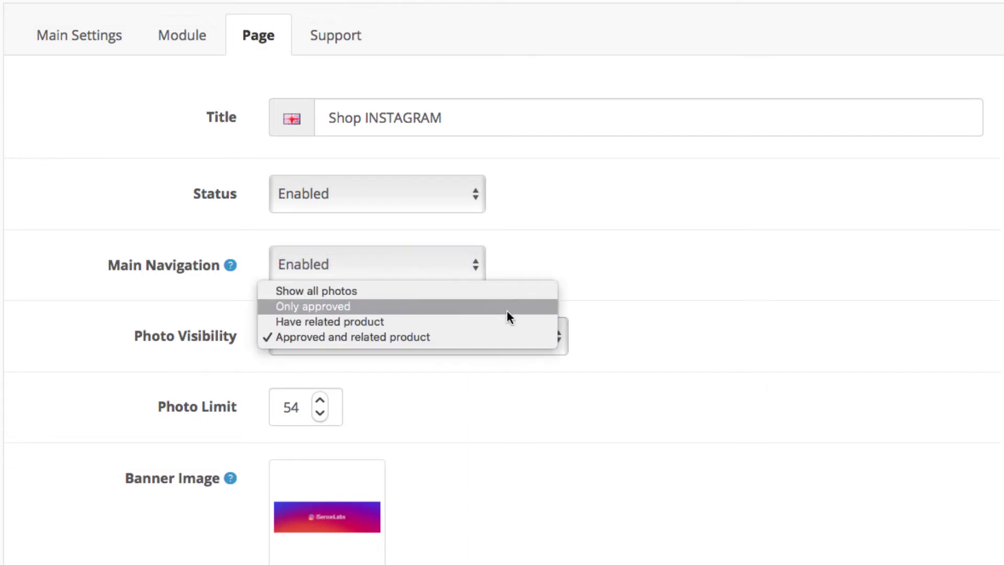
{"action": "left_click", "coordinate": [500, 334]}
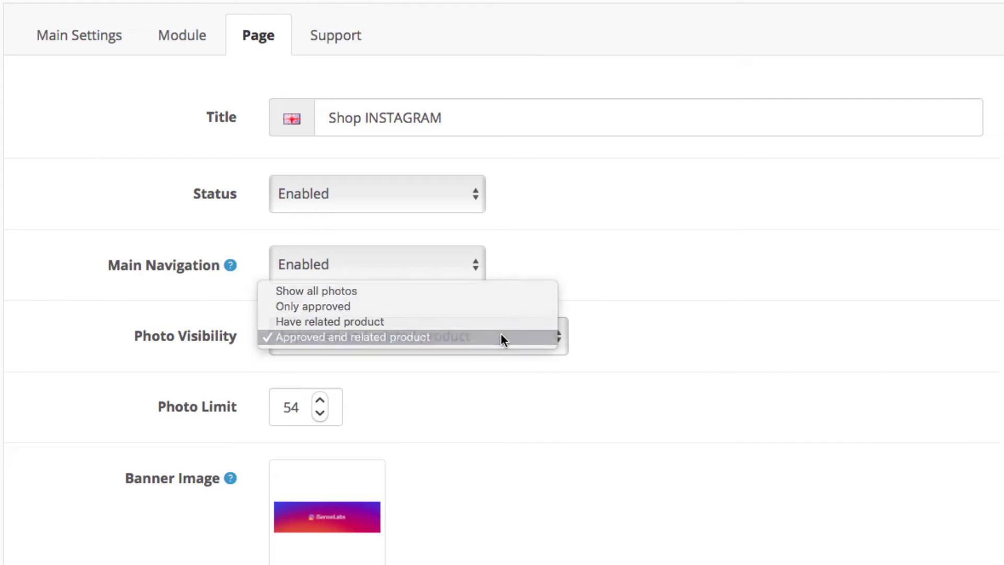
{"action": "scroll", "coordinate": [501, 334], "scroll_direction": "down", "scroll_amount": 1}
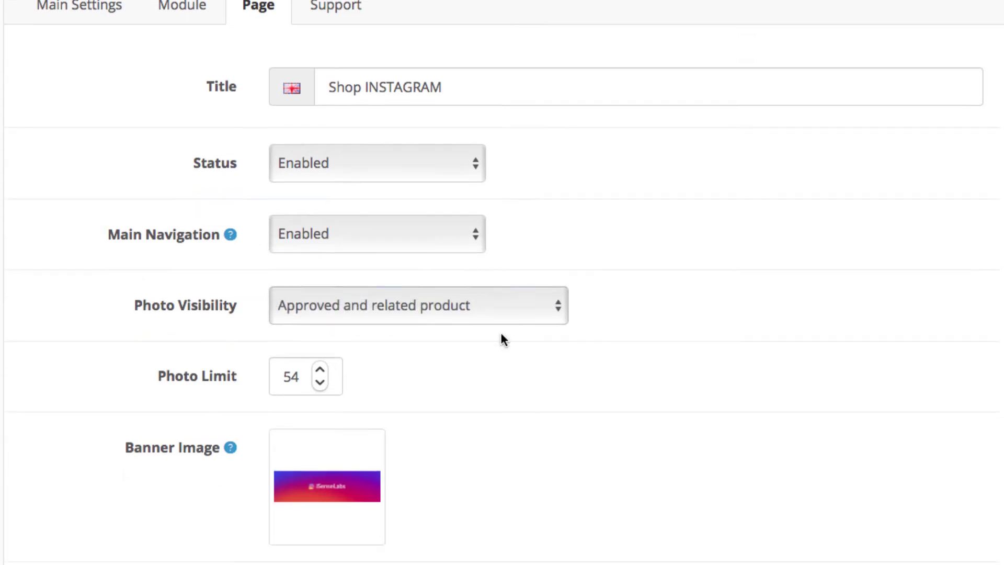
{"action": "left_click", "coordinate": [507, 372]}
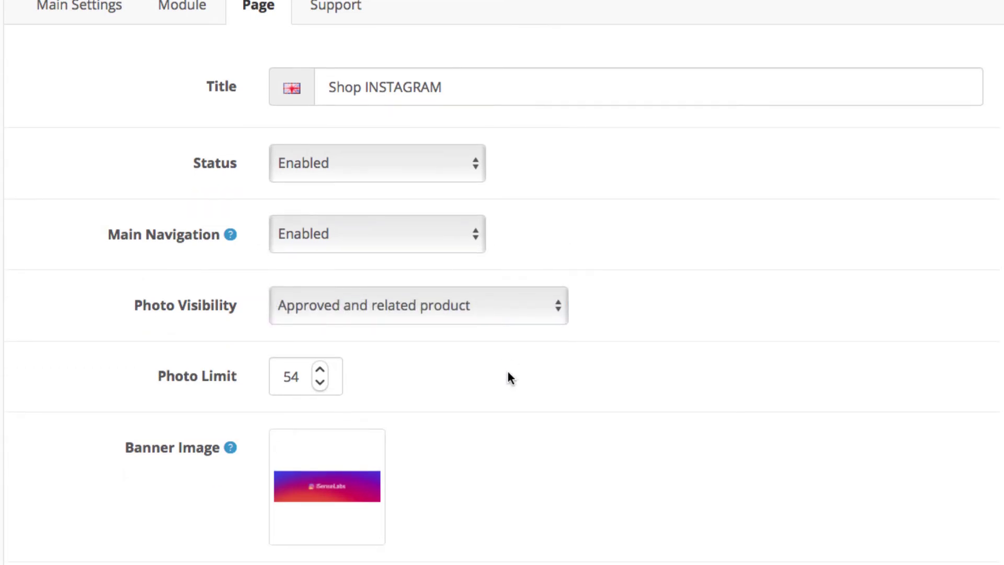
{"action": "scroll", "coordinate": [508, 370], "scroll_direction": "down", "scroll_amount": 4}
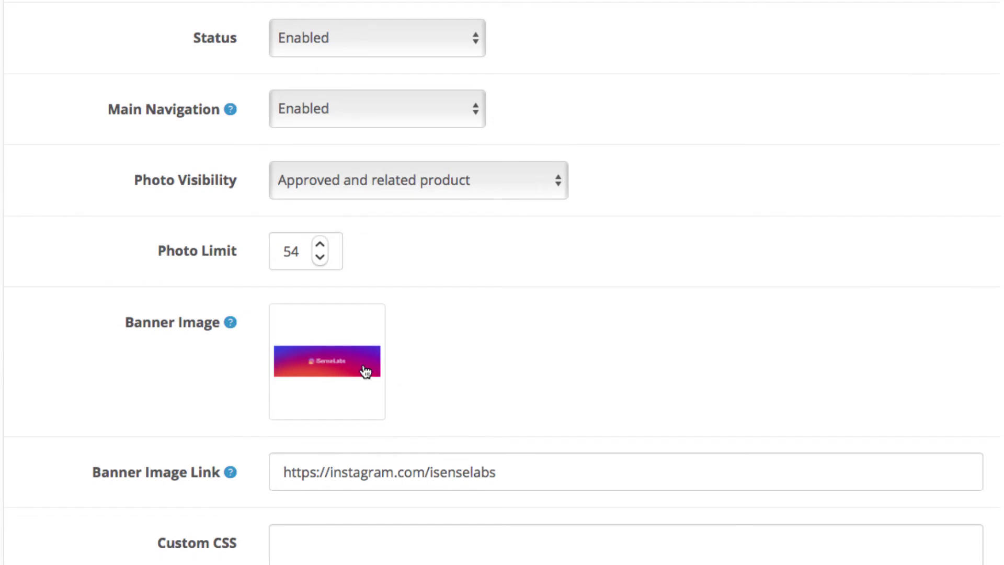
{"action": "left_click", "coordinate": [365, 371]}
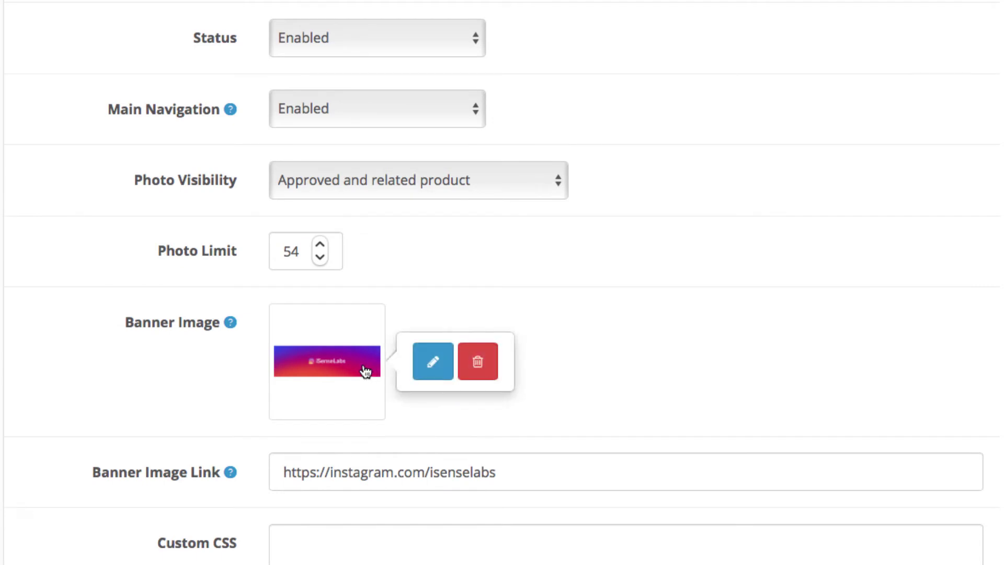
{"action": "left_click", "coordinate": [366, 371]}
{"action": "scroll", "coordinate": [365, 370], "scroll_direction": "down", "scroll_amount": 7}
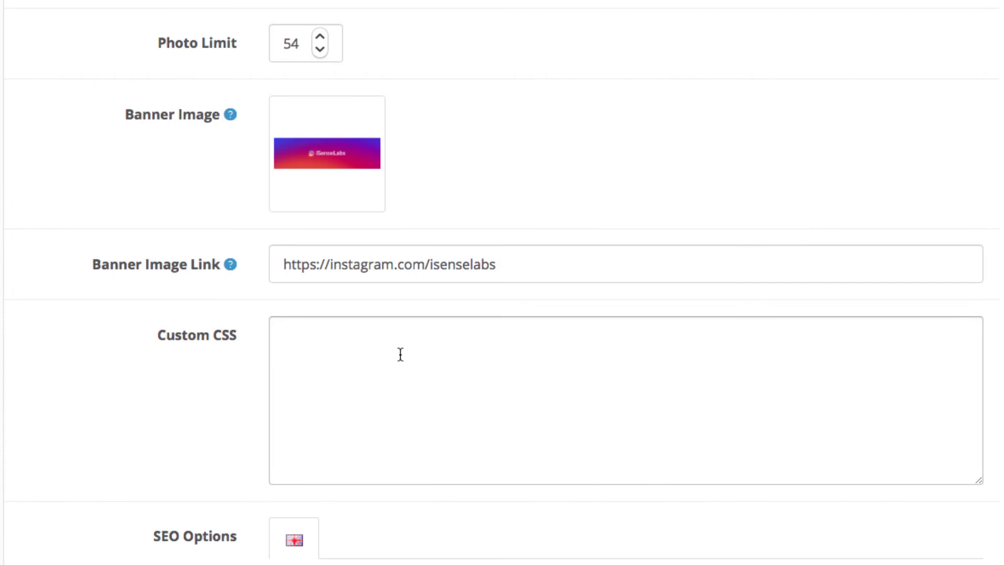
{"action": "left_click", "coordinate": [538, 258]}
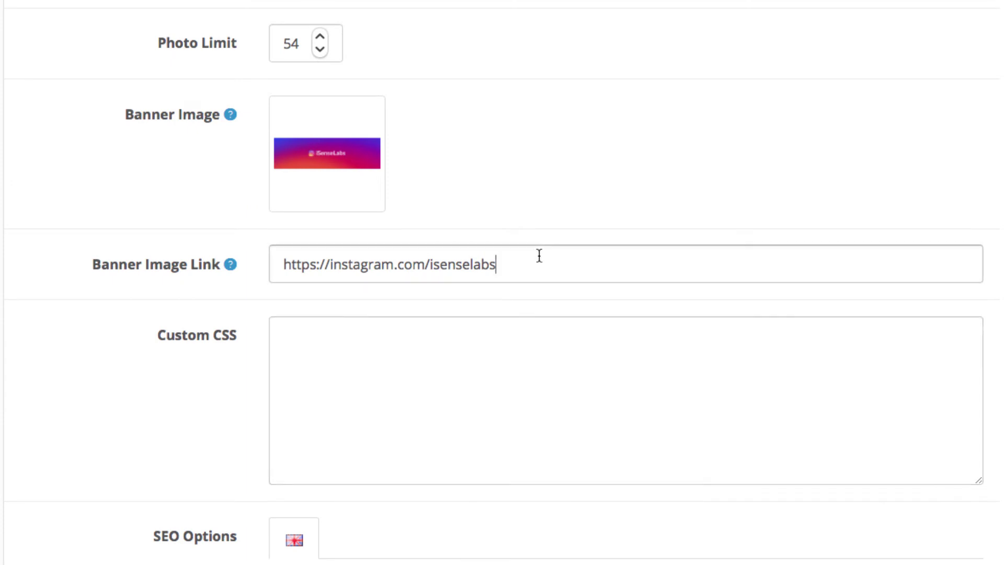
{"action": "left_click", "coordinate": [230, 263]}
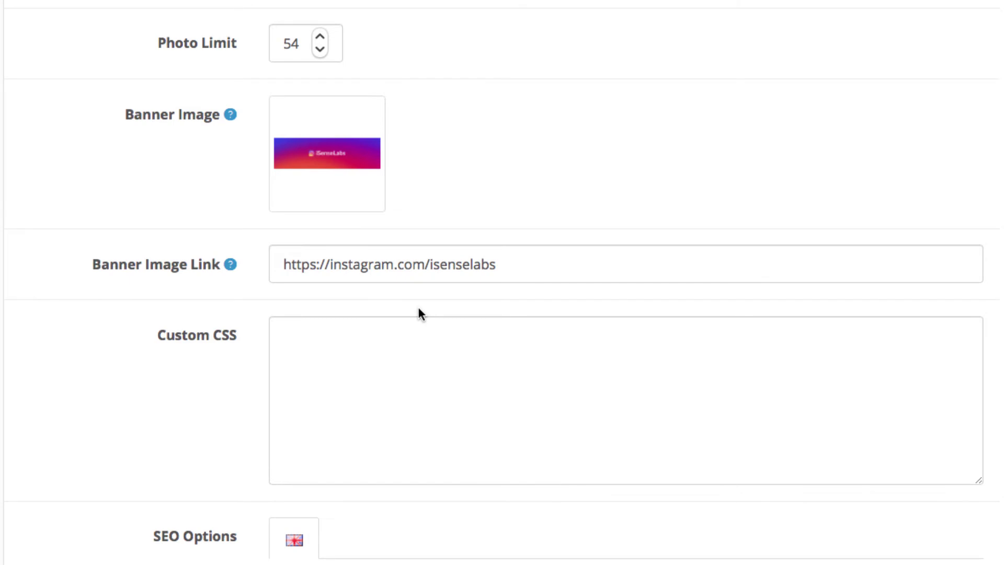
{"action": "scroll", "coordinate": [419, 314], "scroll_direction": "down", "scroll_amount": 8}
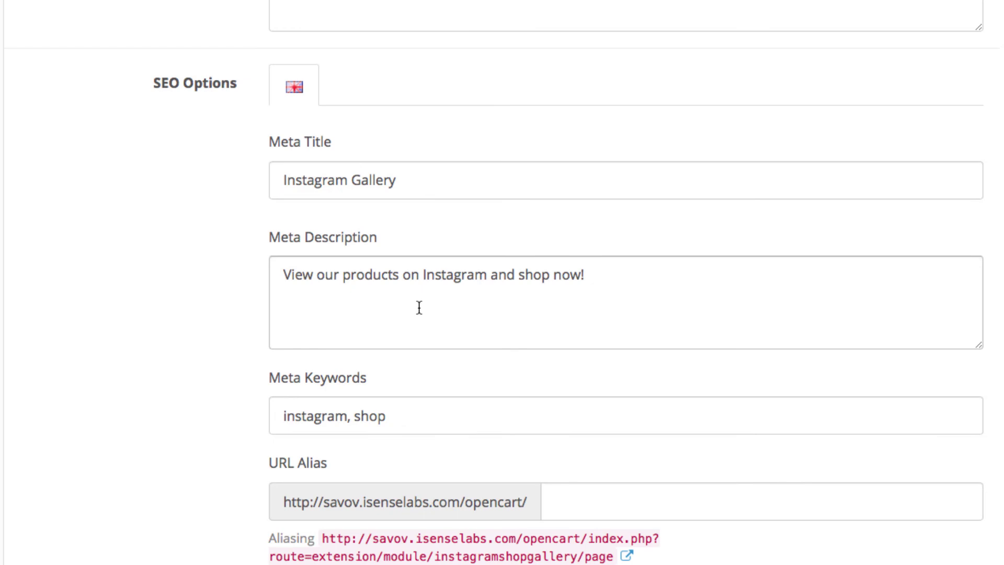
Step: Save the page with meta title Instagram Gallery and keywords instagram, shop
{"action": "scroll", "coordinate": [419, 308], "scroll_direction": "up", "scroll_amount": 15}
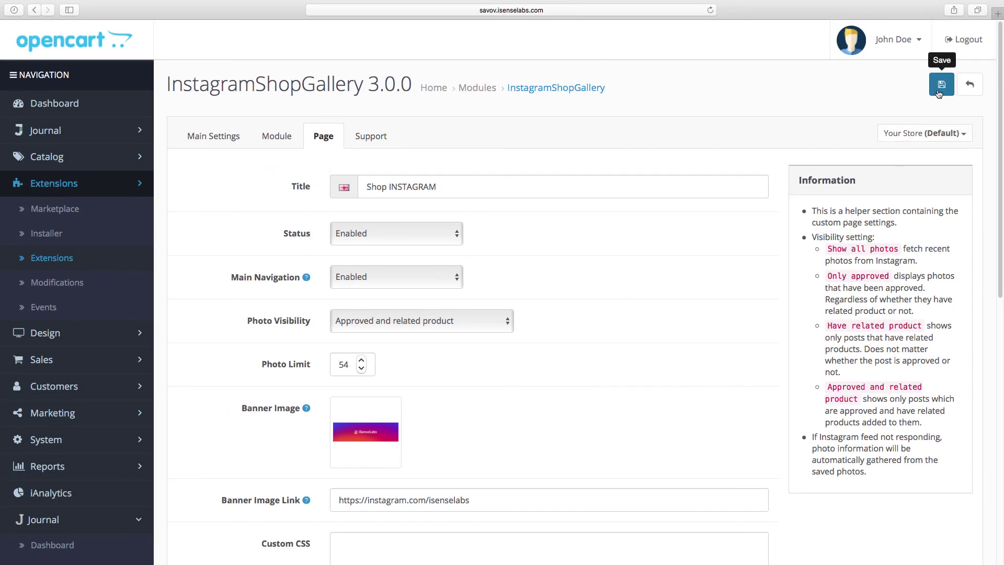
{"action": "left_click", "coordinate": [939, 93]}
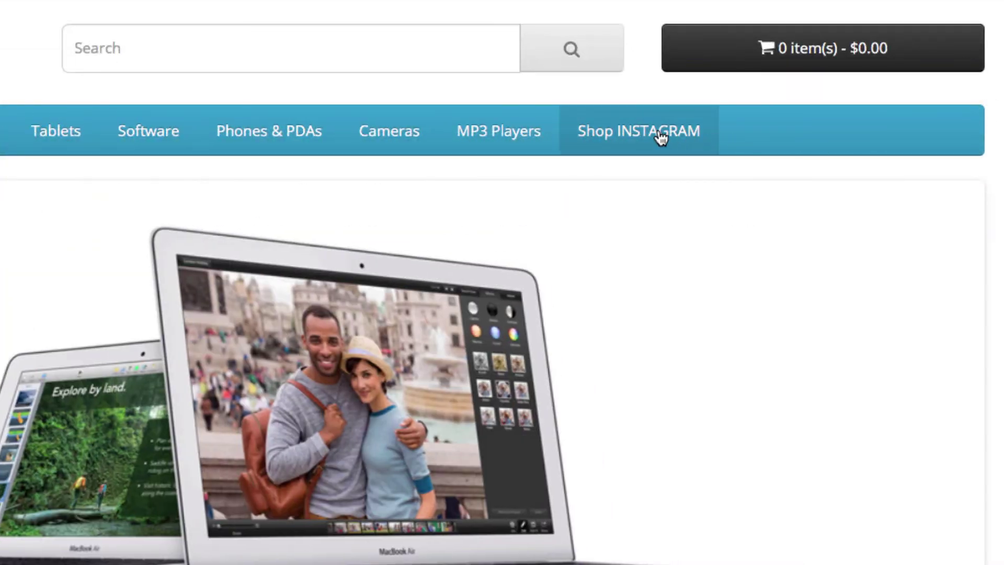
Step: Open Shop INSTAGRAM from the storefront menu to see the banner and photo grid
{"action": "left_click", "coordinate": [662, 132]}
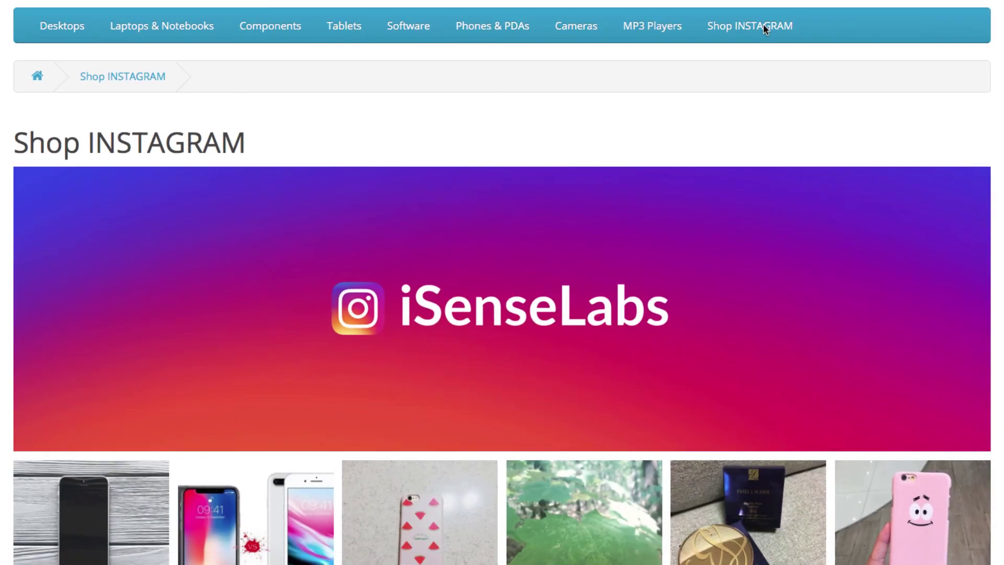